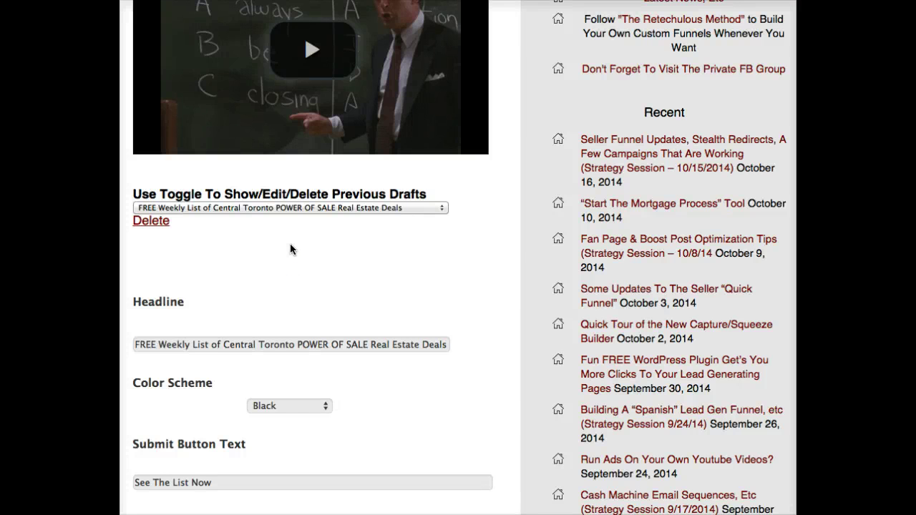
# Review the page settings, pointing out the property list upload setting.
pyautogui.click(315, 234)
pyautogui.scroll(-2, 314, 234)
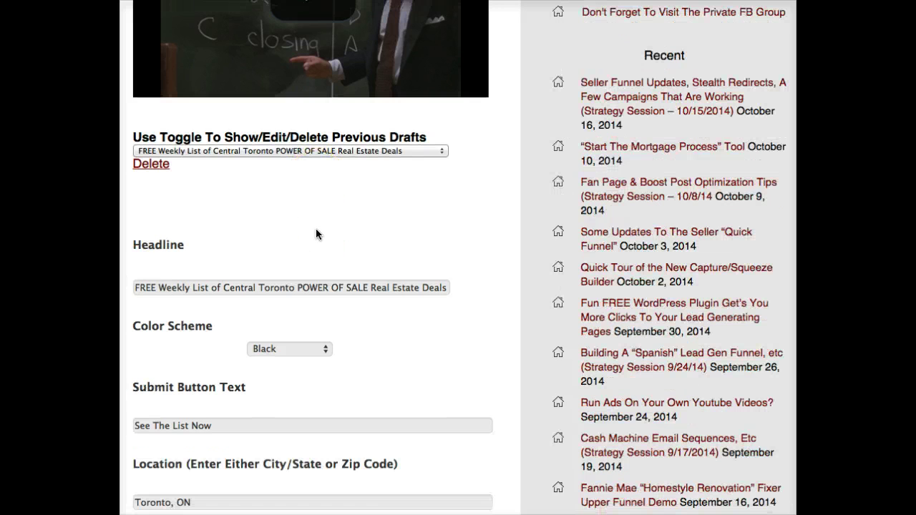
pyautogui.scroll(-5, 316, 231)
pyautogui.scroll(3, 315, 230)
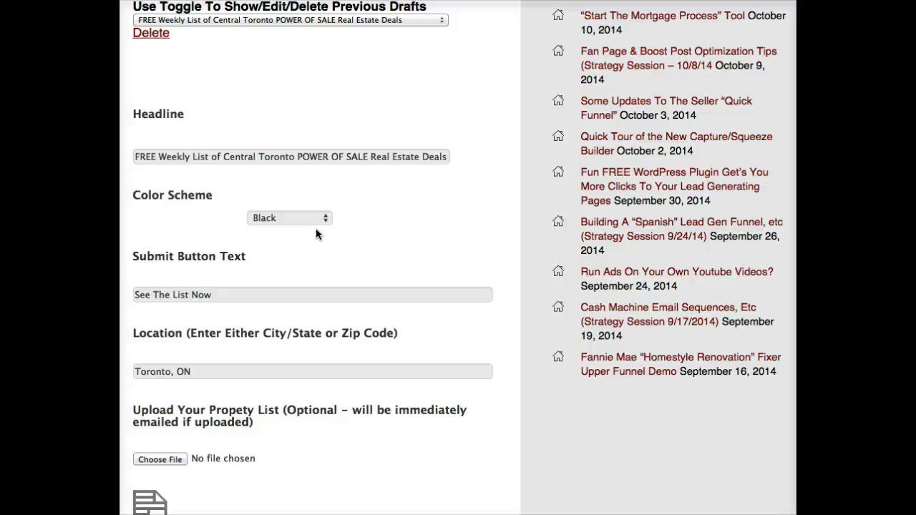
pyautogui.scroll(-2, 372, 205)
pyautogui.scroll(5, 377, 202)
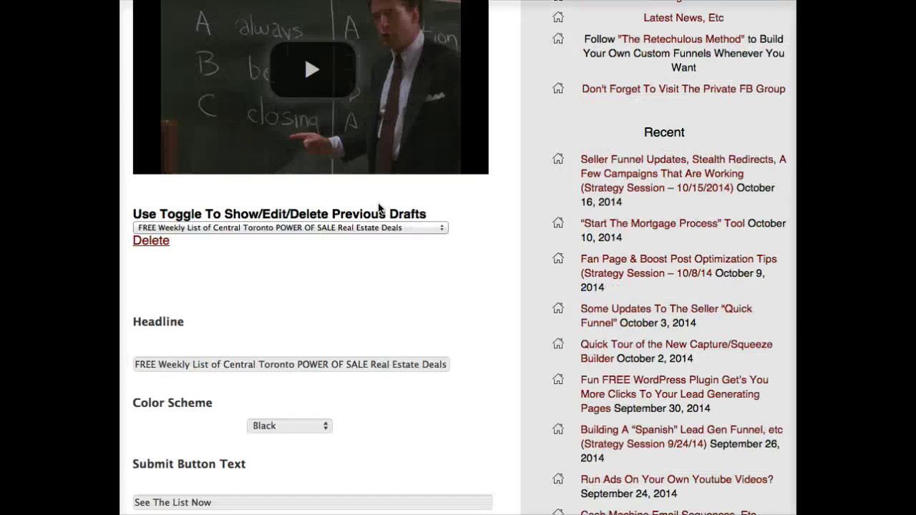
pyautogui.scroll(-5, 379, 208)
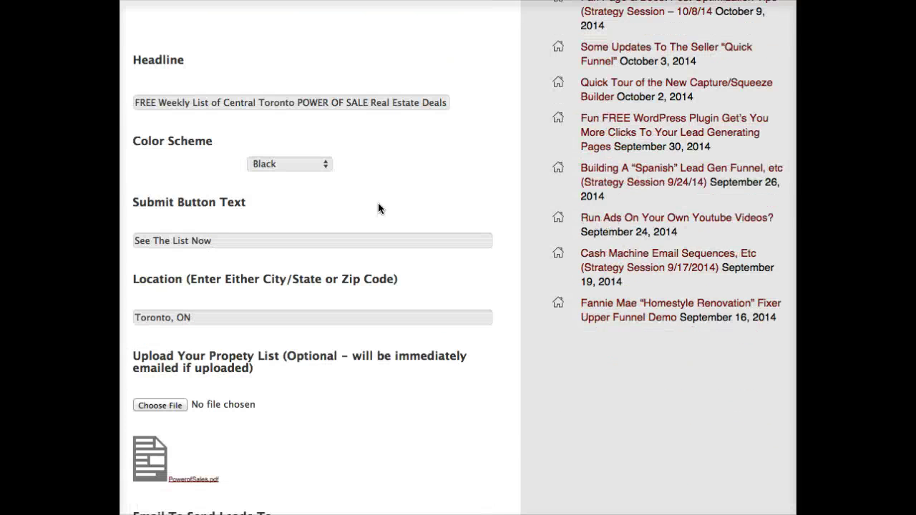
pyautogui.scroll(-2, 376, 202)
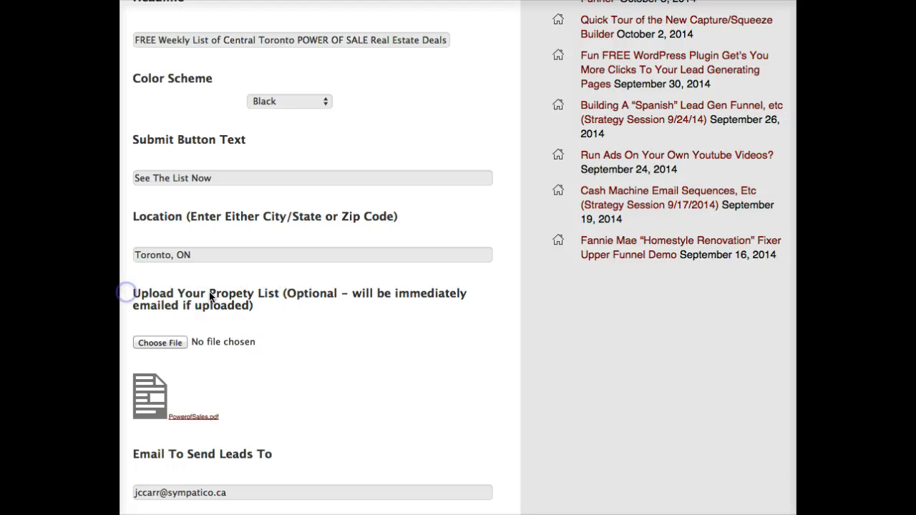
pyautogui.moveTo(255, 306); pyautogui.dragTo(133, 299)
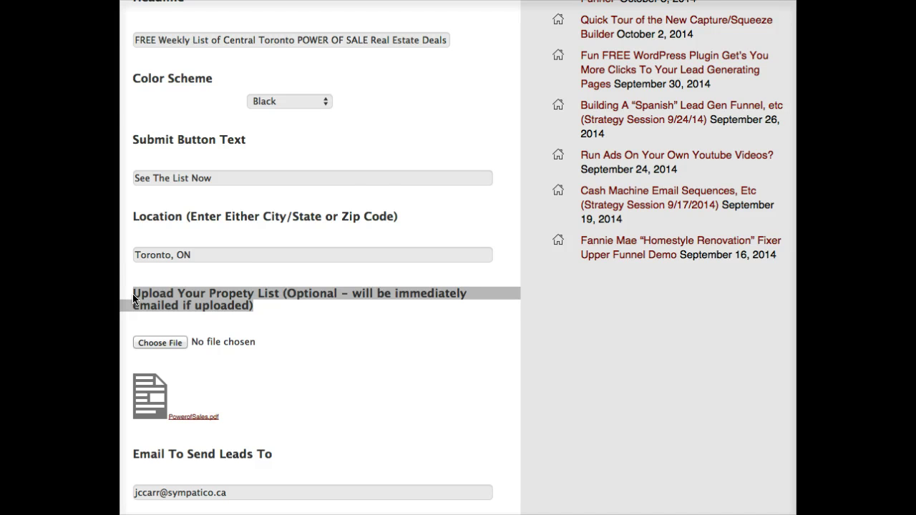
# Point out the custom background image setting further down the page settings.
pyautogui.scroll(-5, 229, 321)
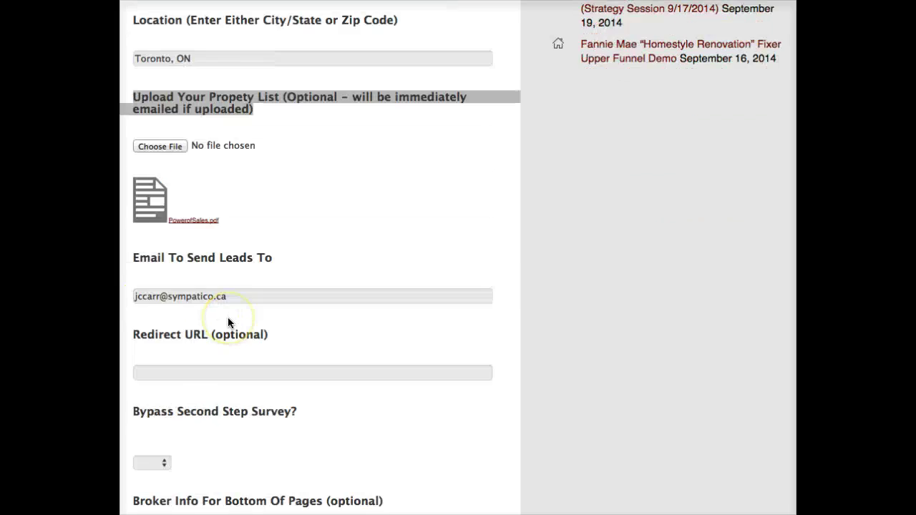
pyautogui.scroll(-15, 229, 322)
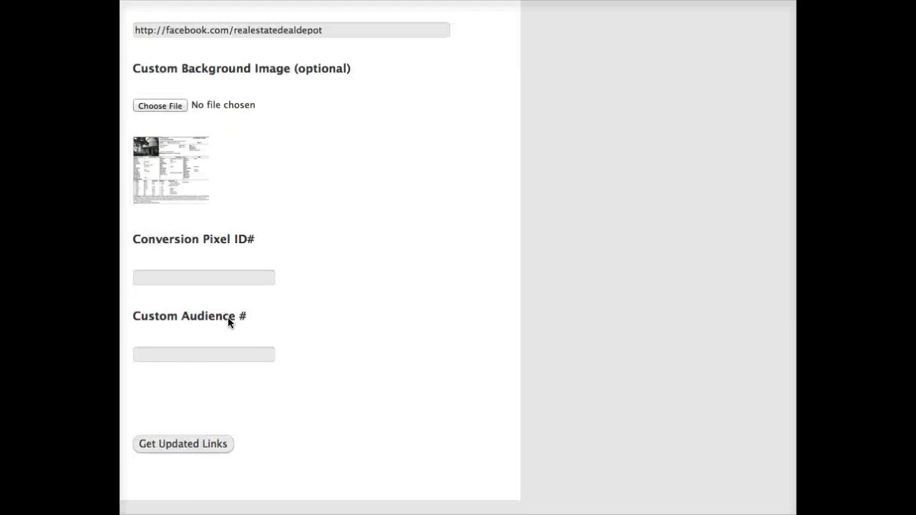
pyautogui.click(373, 77)
pyautogui.moveTo(373, 77); pyautogui.dragTo(132, 48)
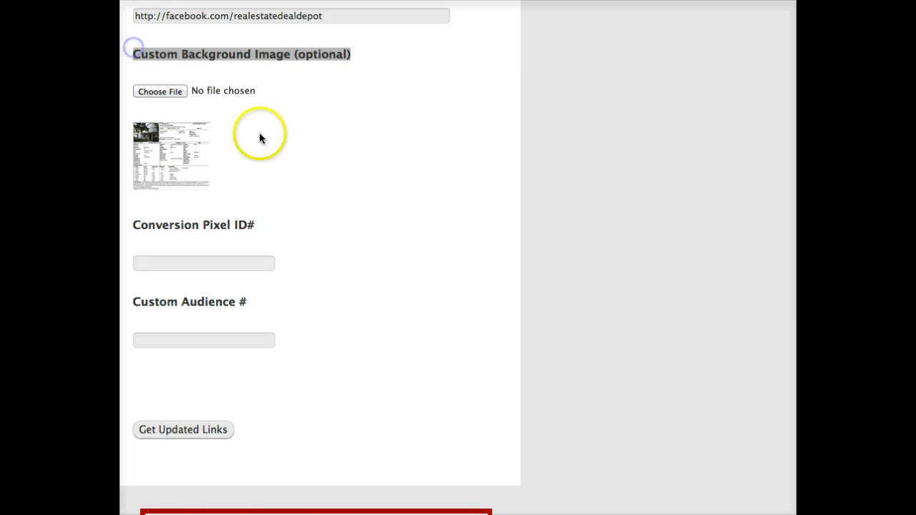
pyautogui.scroll(-3, 401, 170)
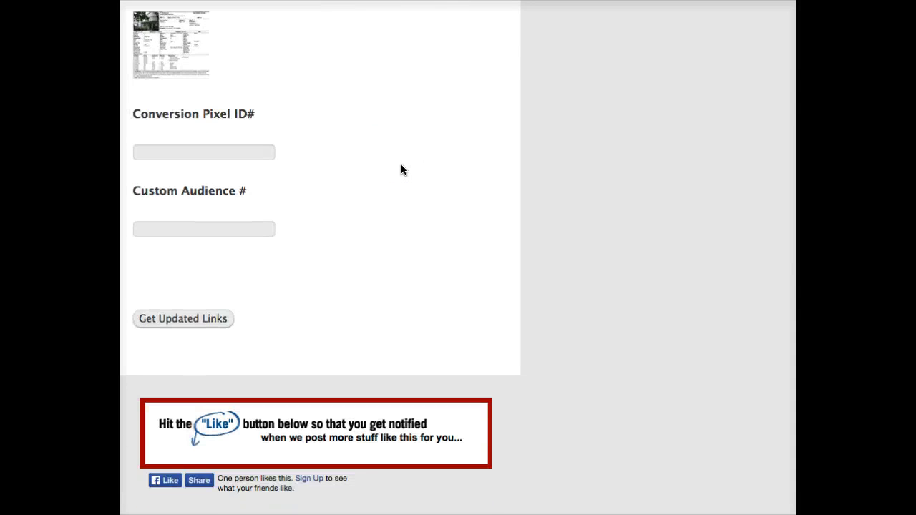
pyautogui.scroll(-2, 401, 169)
# Generate the updated links and open the 'Simple with Custom Image' page version.
pyautogui.click(187, 271)
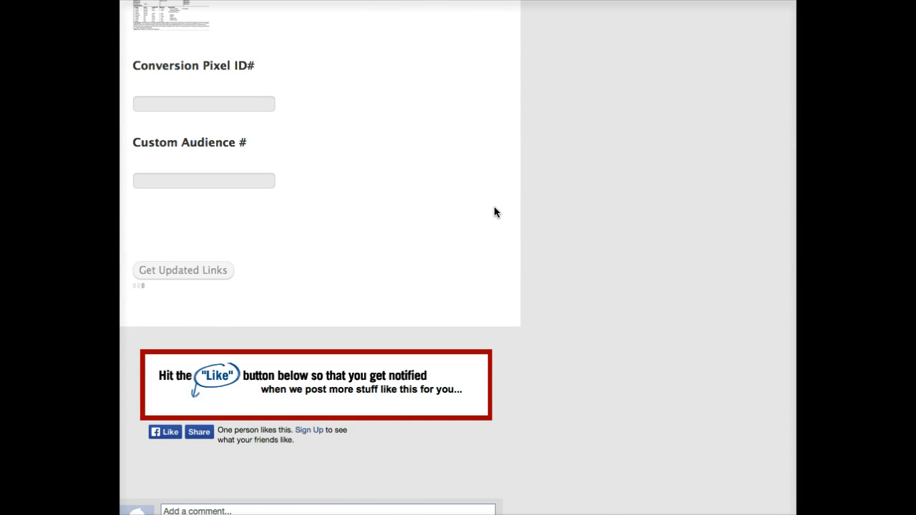
pyautogui.scroll(3, 533, 215)
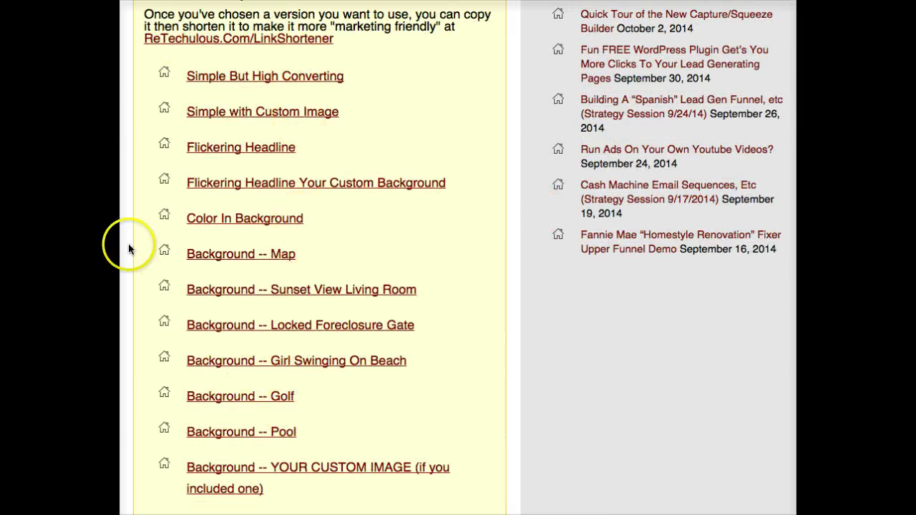
pyautogui.click(214, 112)
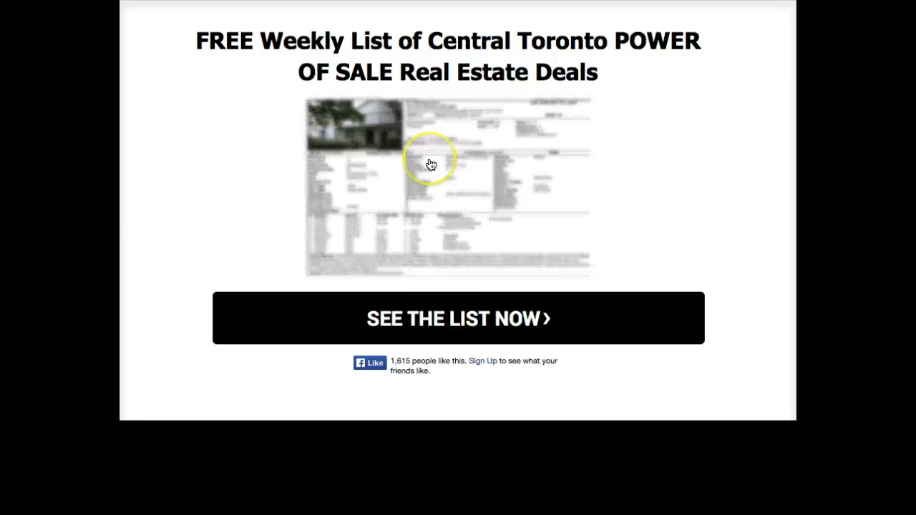
# Open the sign-up form from the listing image and submit a test email address.
pyautogui.click(510, 173)
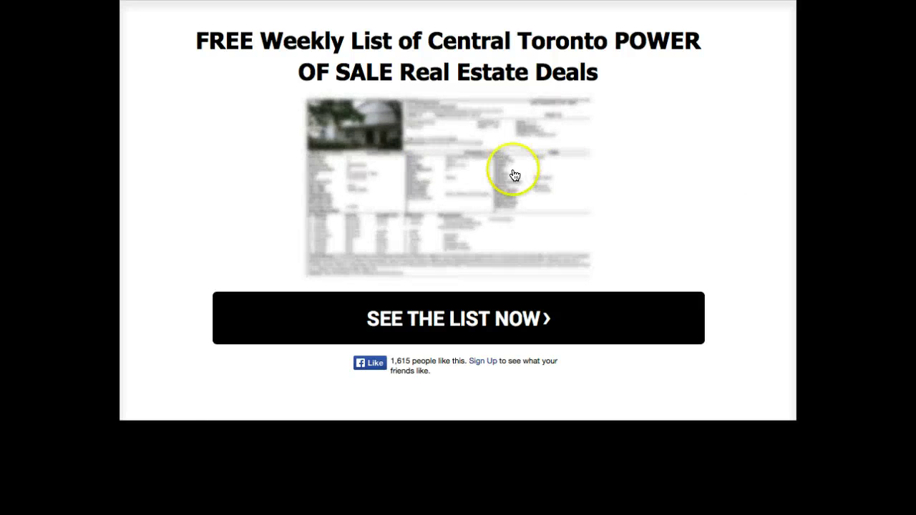
pyautogui.click(409, 198)
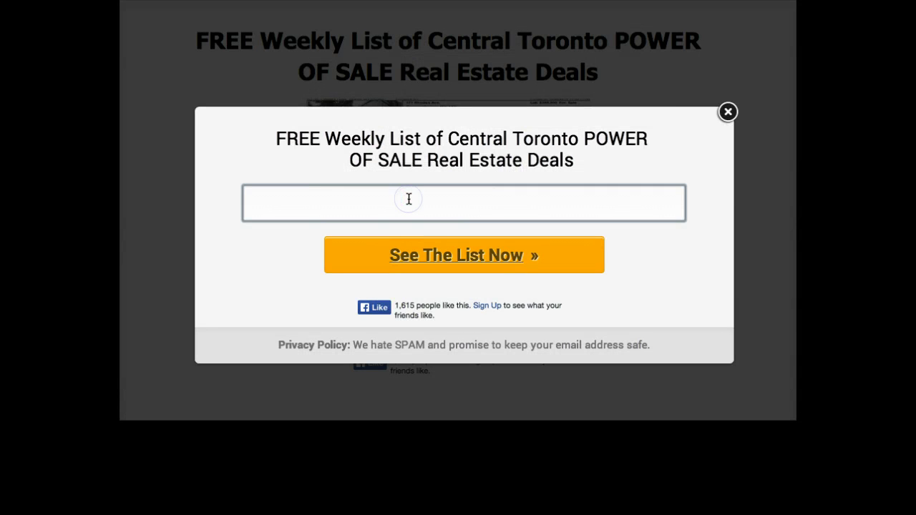
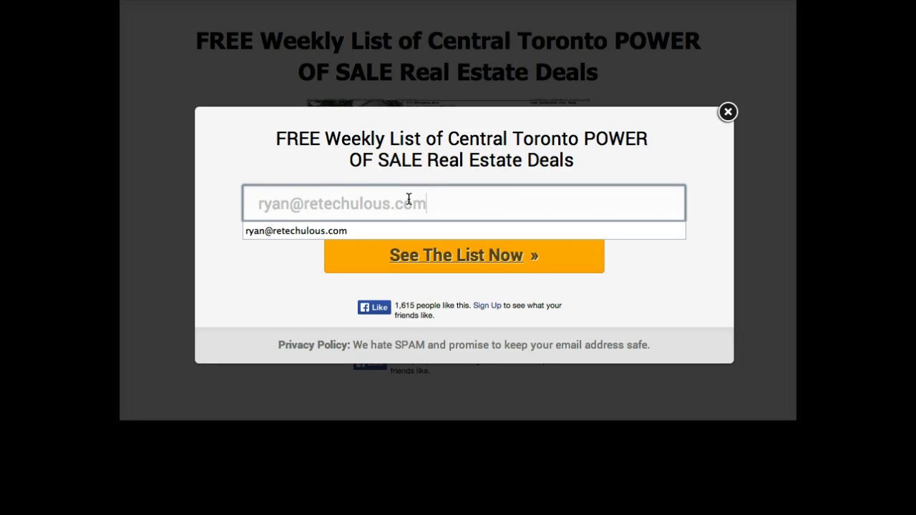
pyautogui.click(601, 273)
pyautogui.click(535, 262)
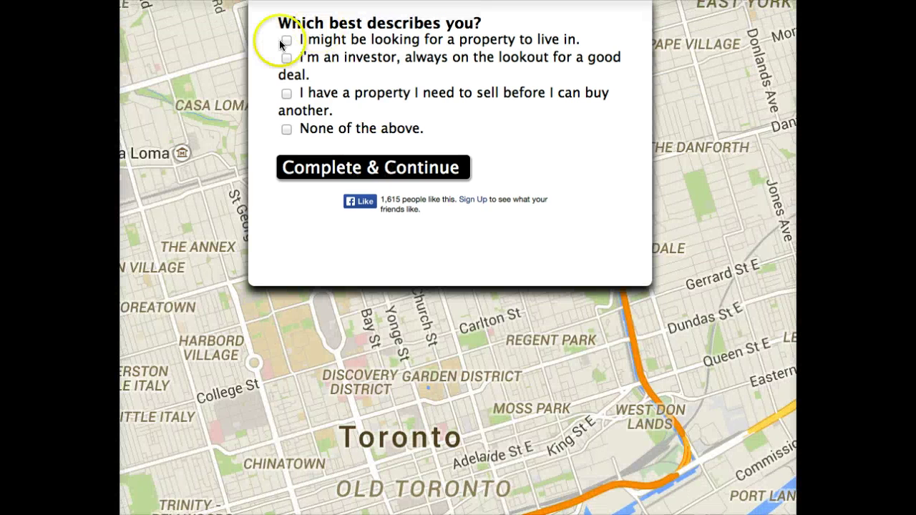
# Answer the survey with buying to live in, $1 Million Plus and the first financing option, then submit it.
pyautogui.click(286, 38)
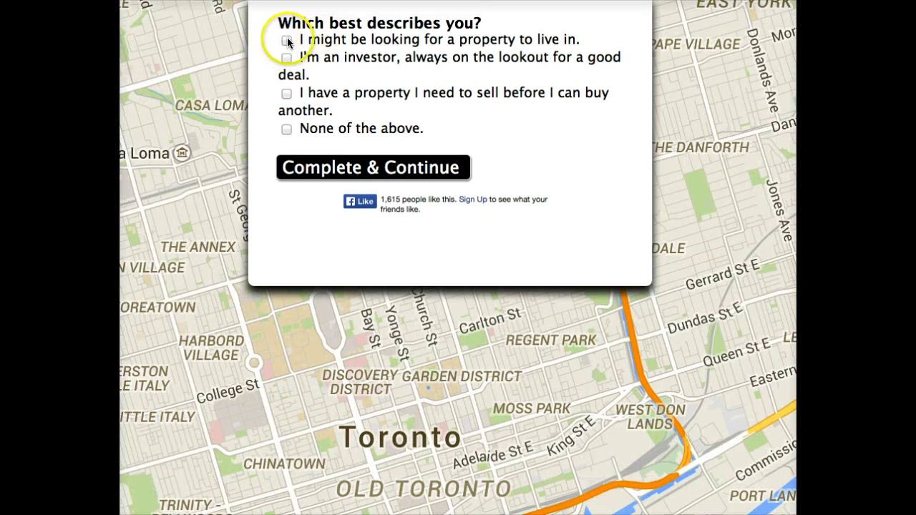
pyautogui.click(286, 177)
pyautogui.click(286, 231)
pyautogui.click(286, 279)
pyautogui.click(309, 400)
pyautogui.click(339, 441)
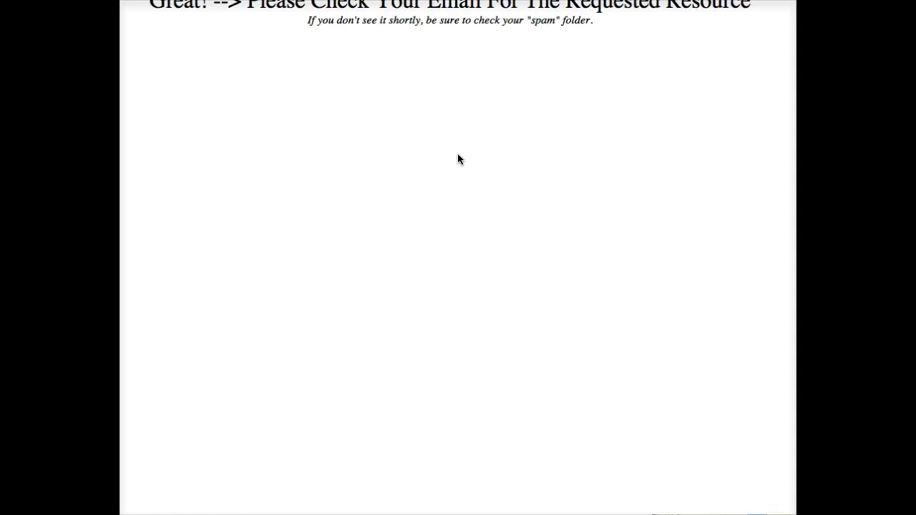
pyautogui.click(456, 113)
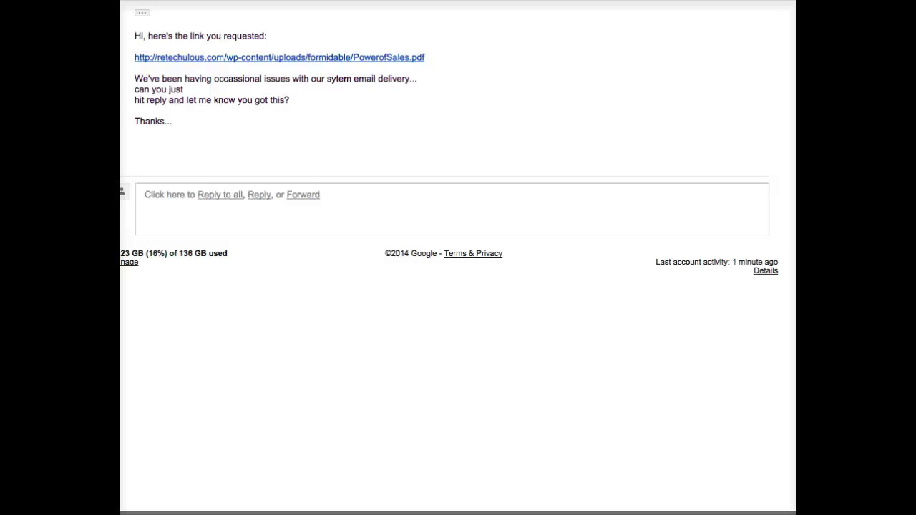
# Highlight the email's greeting, the PowerofSales.pdf link and the delivery-issues note.
pyautogui.click(136, 37)
pyautogui.moveTo(136, 36); pyautogui.dragTo(266, 36)
pyautogui.moveTo(413, 59); pyautogui.dragTo(133, 59)
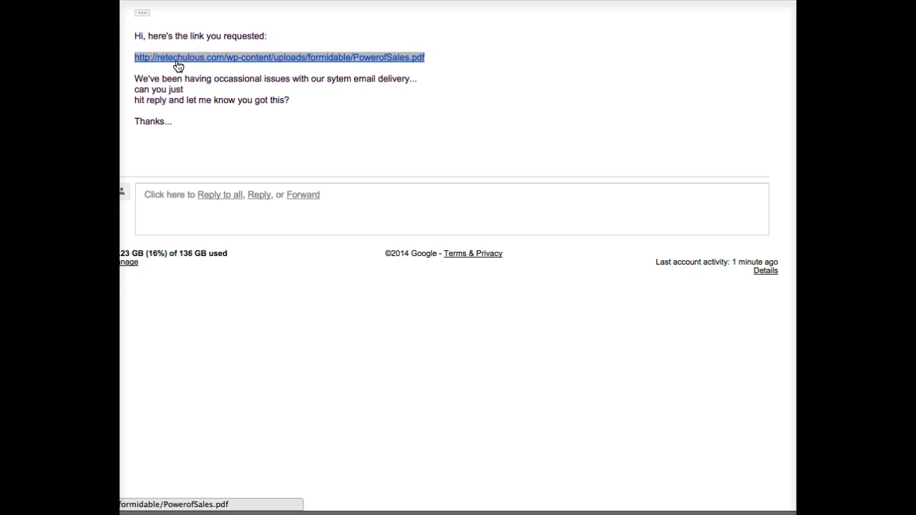
pyautogui.moveTo(134, 79); pyautogui.dragTo(291, 98)
pyautogui.click(392, 105)
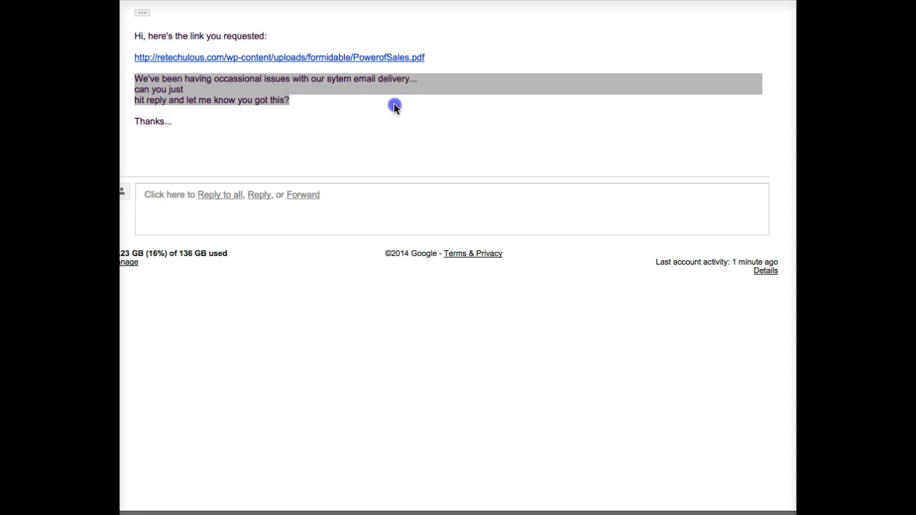
# Highlight the reply request and the Thanks sign-off, and point out the misspelled 'sytem'.
pyautogui.moveTo(133, 80); pyautogui.dragTo(376, 104)
pyautogui.click(192, 125)
pyautogui.moveTo(192, 126); pyautogui.dragTo(147, 111)
pyautogui.click(302, 82)
pyautogui.moveTo(352, 79); pyautogui.dragTo(317, 79)
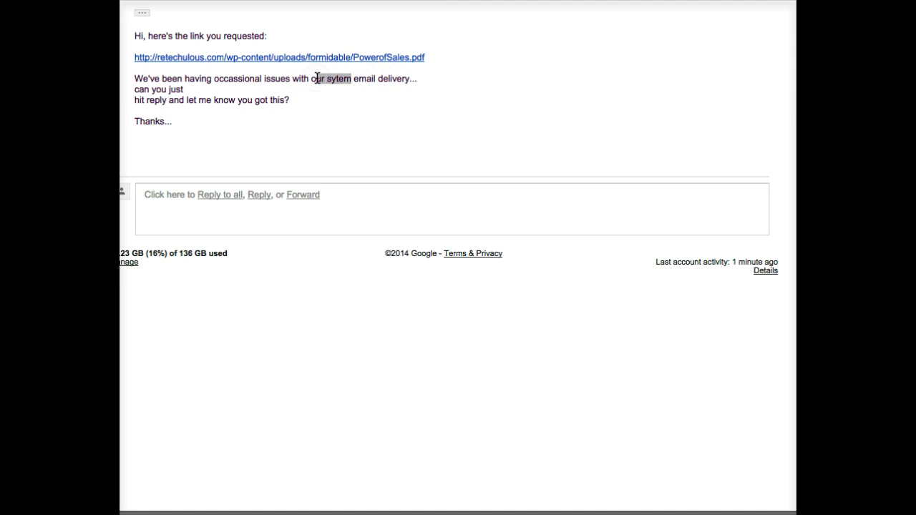
# Highlight the whole message body twice, clearing the selection afterwards.
pyautogui.moveTo(150, 119); pyautogui.dragTo(131, 81)
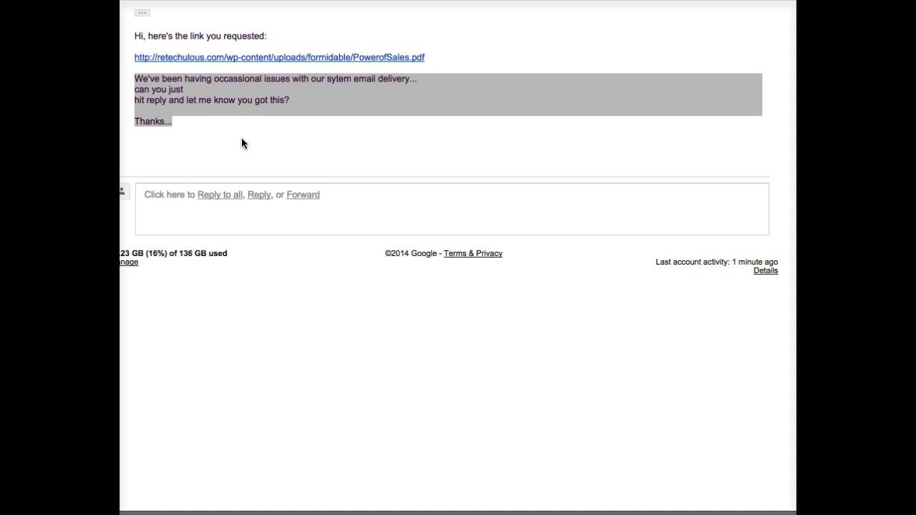
pyautogui.click(184, 144)
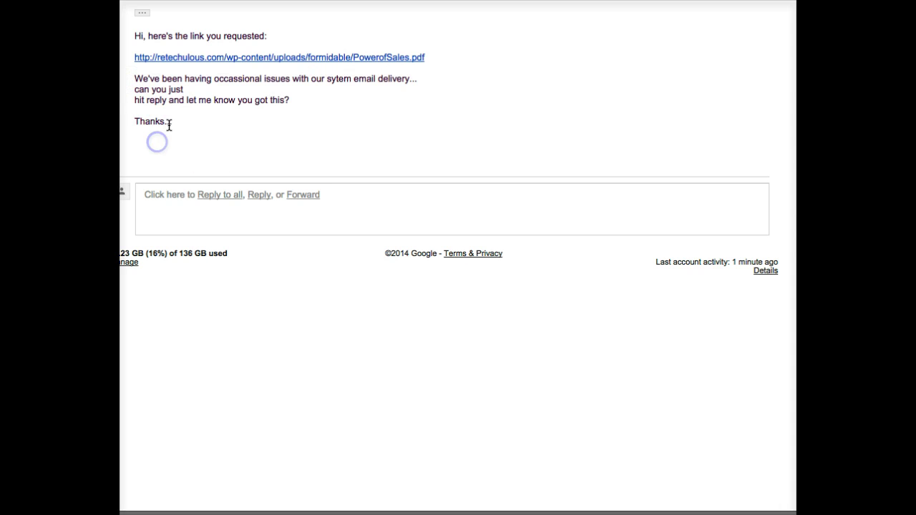
pyautogui.click(154, 141)
pyautogui.click(221, 146)
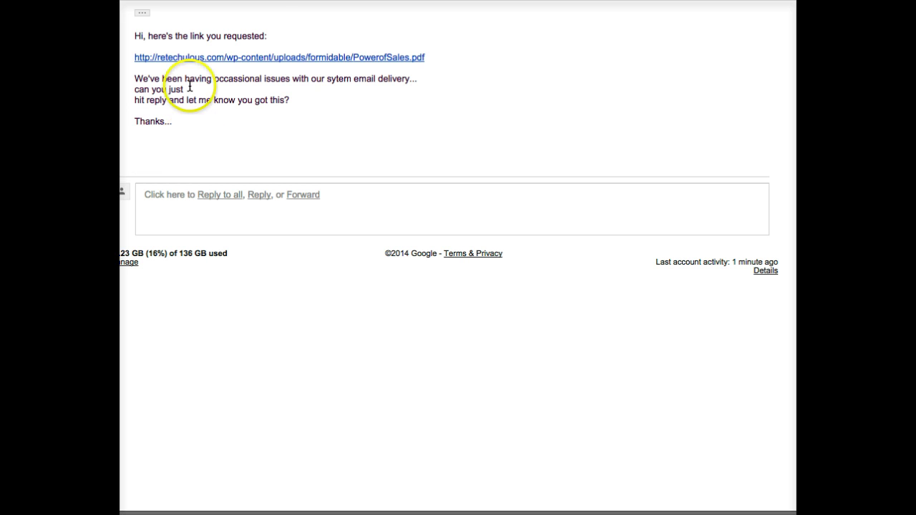
pyautogui.moveTo(188, 131); pyautogui.dragTo(133, 33)
pyautogui.click(588, 64)
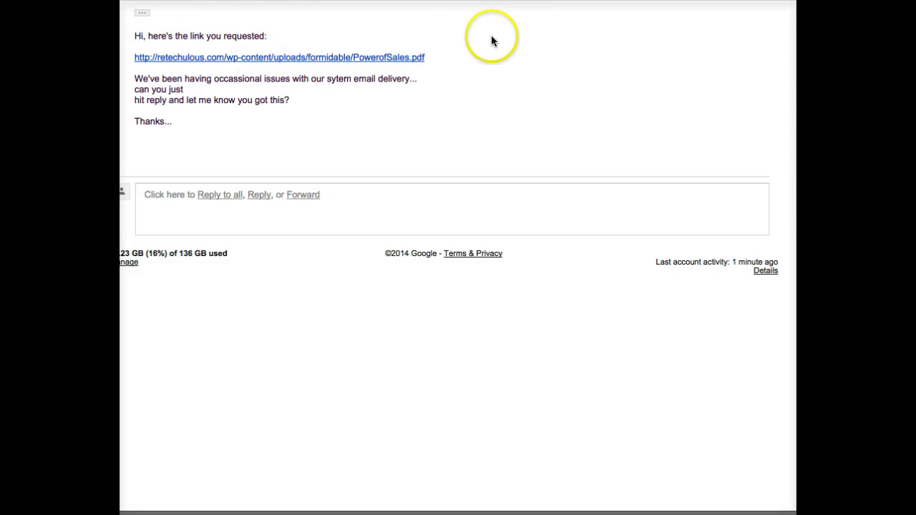
# Return to the capture page tab and request the list via SEE THE LIST NOW.
pyautogui.click(504, 106)
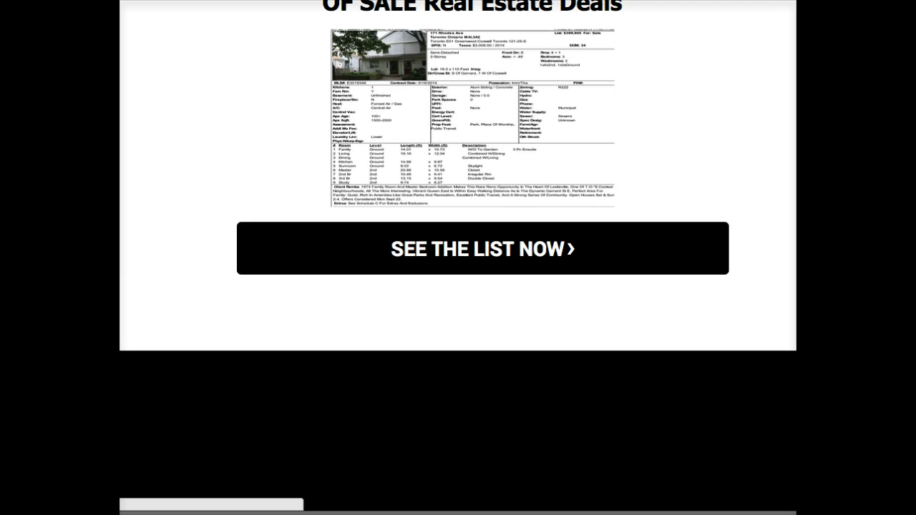
pyautogui.click(407, 266)
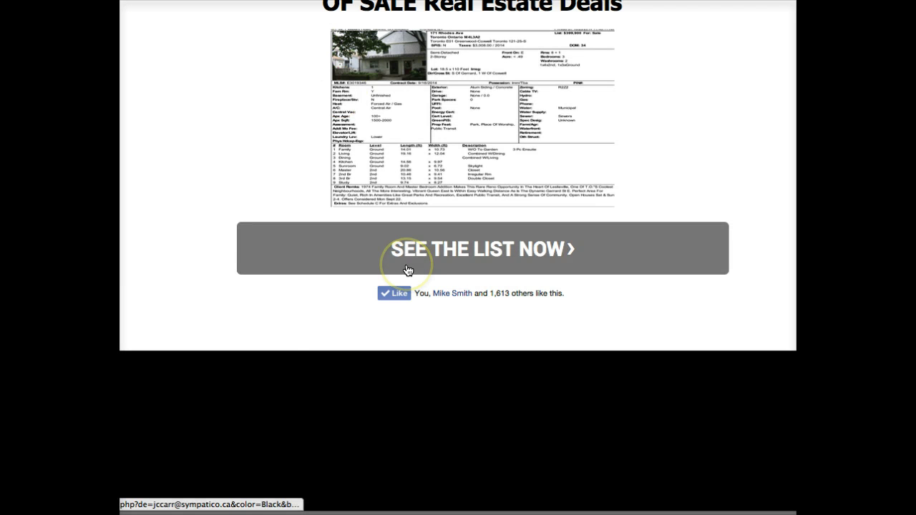
pyautogui.click(379, 22)
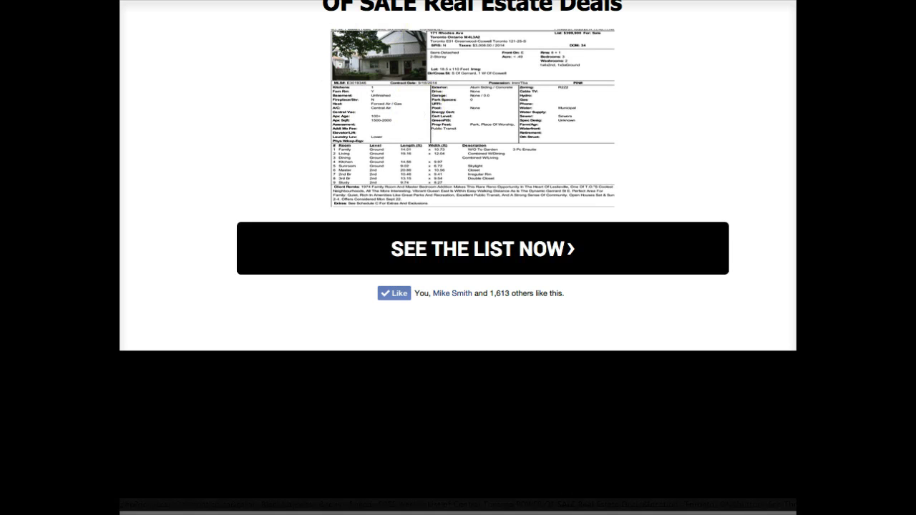